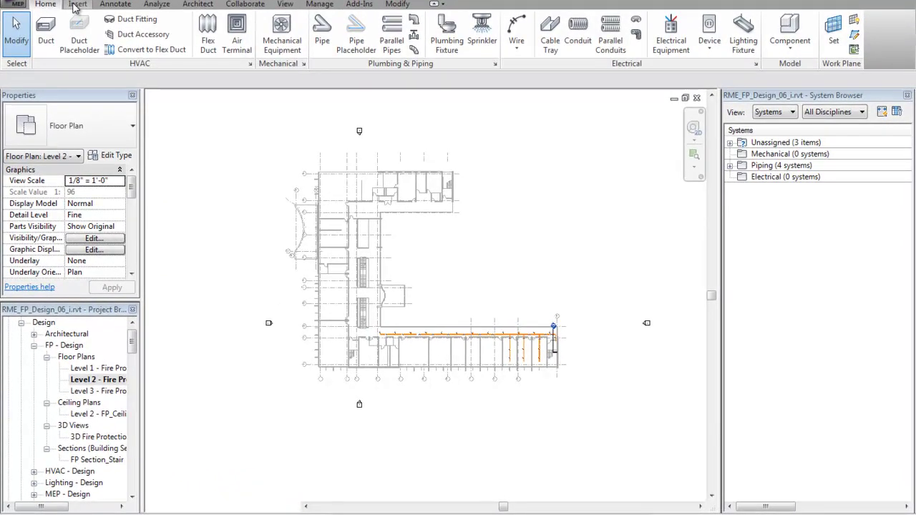
Load Water Test - HydraCAD.rfa from C:\HES\HydraCAD\Ver50\Families\2012\Annotation into the project
{"action": "left_click", "coordinate": [75, 5]}
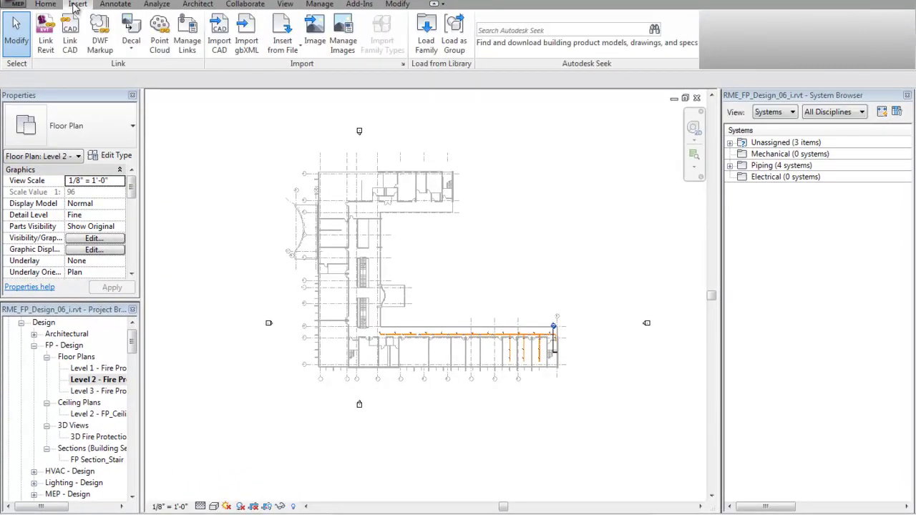
{"action": "left_click", "coordinate": [422, 35]}
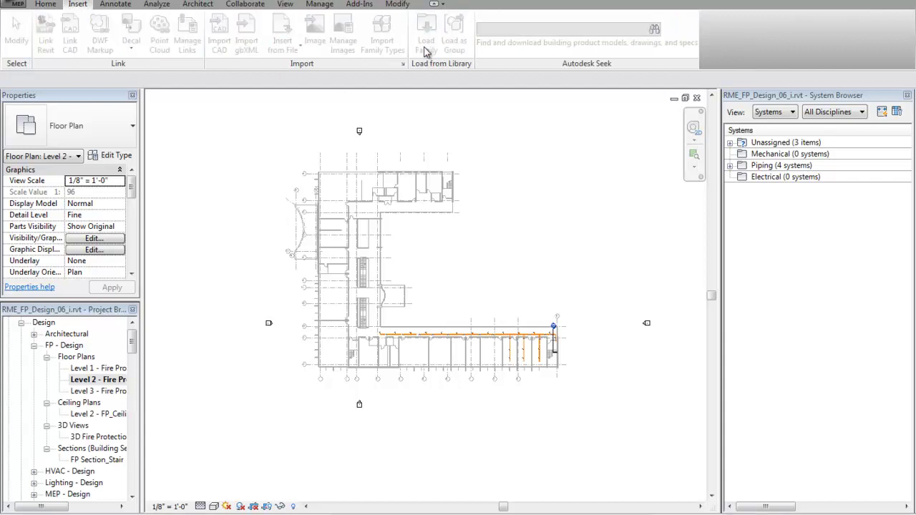
{"action": "left_click", "coordinate": [450, 146]}
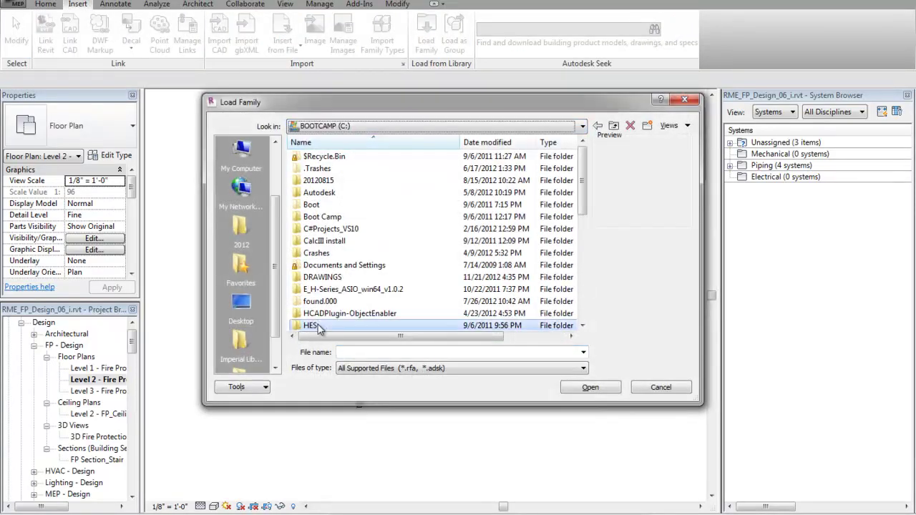
{"action": "double_click", "coordinate": [321, 326]}
{"action": "double_click", "coordinate": [319, 183]}
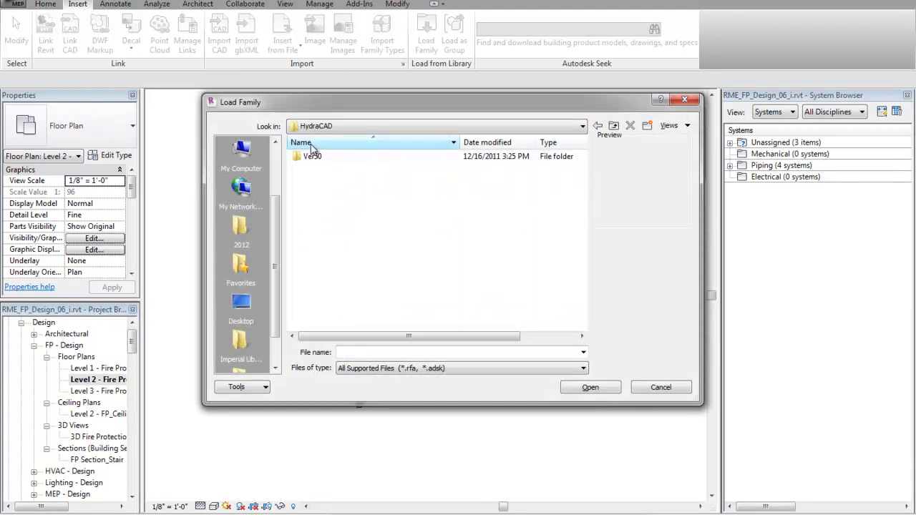
{"action": "double_click", "coordinate": [312, 159]}
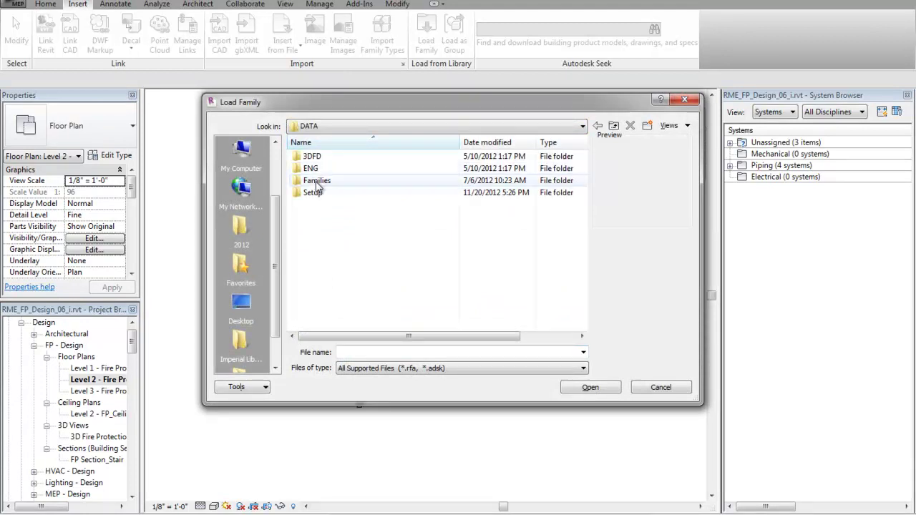
{"action": "double_click", "coordinate": [316, 181]}
{"action": "double_click", "coordinate": [317, 181]}
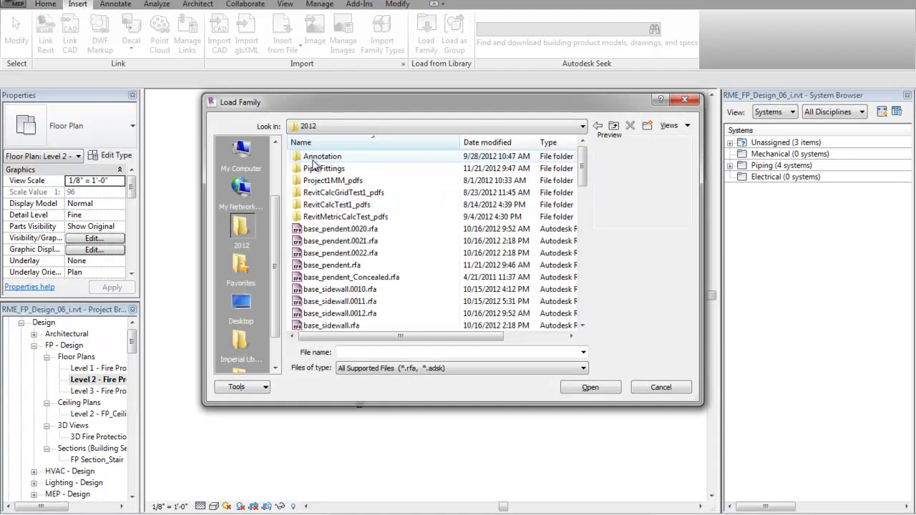
{"action": "double_click", "coordinate": [315, 156]}
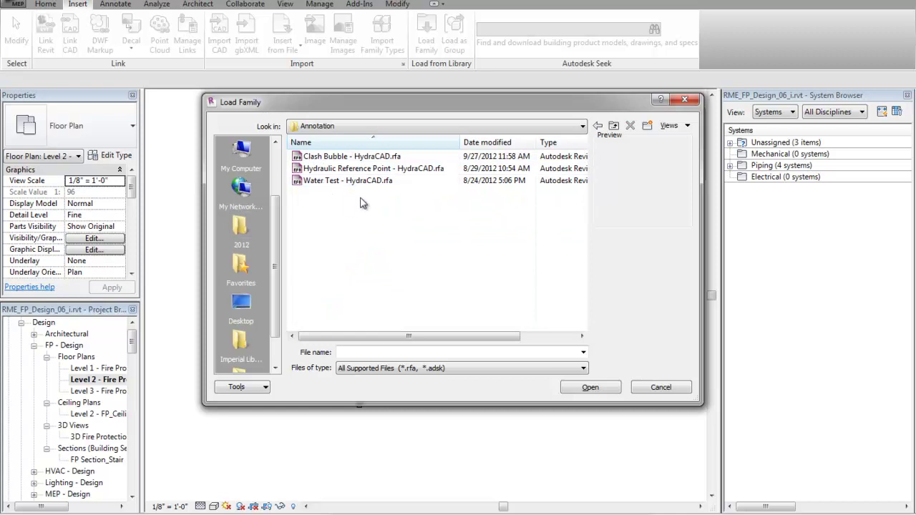
{"action": "left_click", "coordinate": [349, 181]}
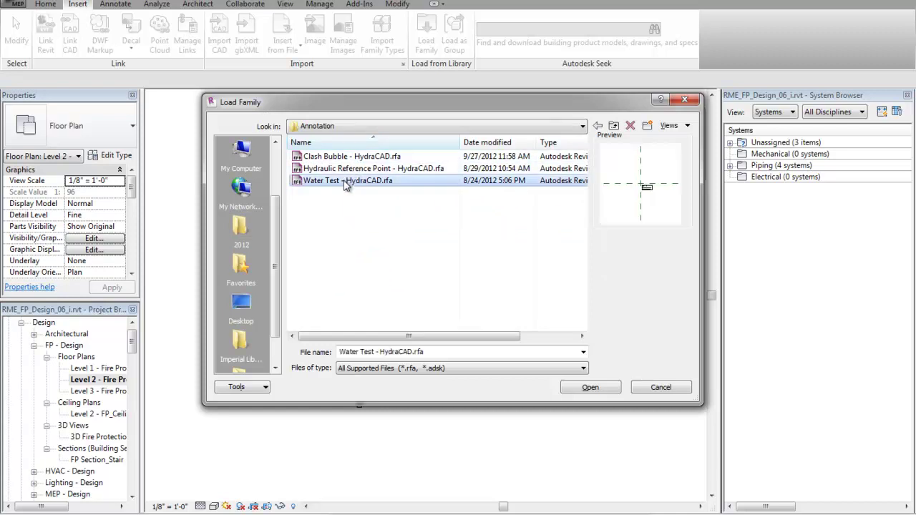
{"action": "left_click", "coordinate": [591, 388]}
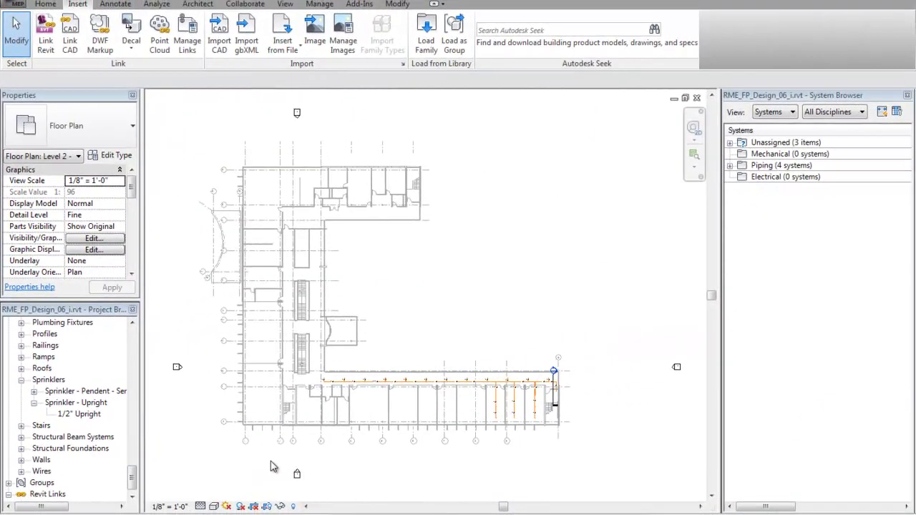
Window-select the lower-left rooms and filter the selection to only the four Sprinklers
{"action": "left_click_drag", "start_coordinate": [271, 460], "coordinate": [390, 338]}
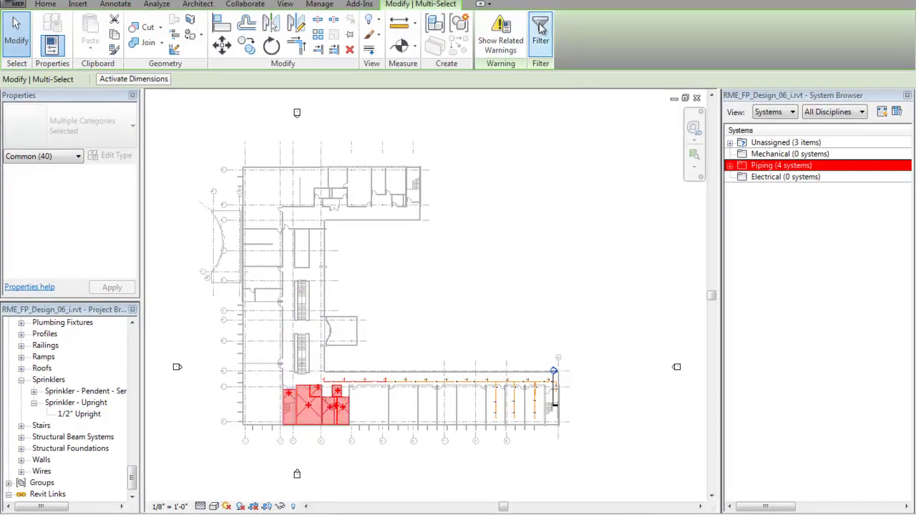
{"action": "left_click", "coordinate": [542, 41]}
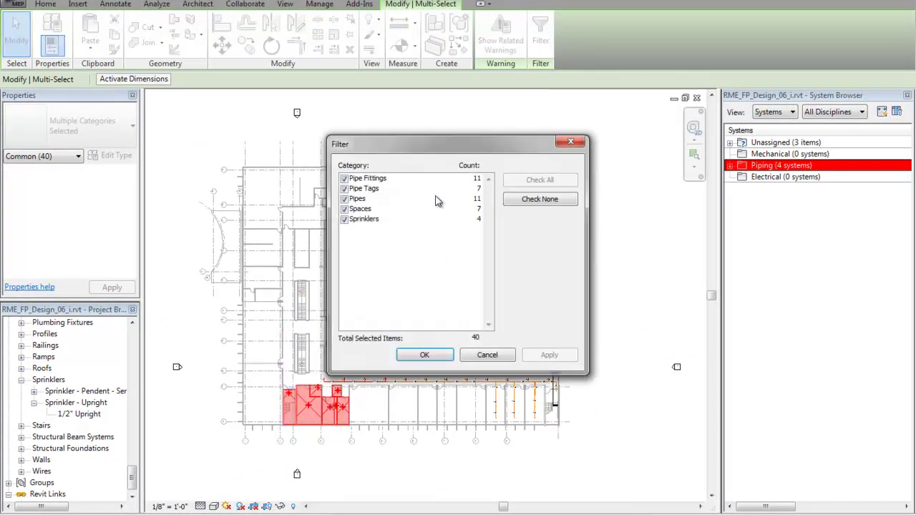
{"action": "left_click", "coordinate": [533, 198]}
{"action": "left_click", "coordinate": [344, 219]}
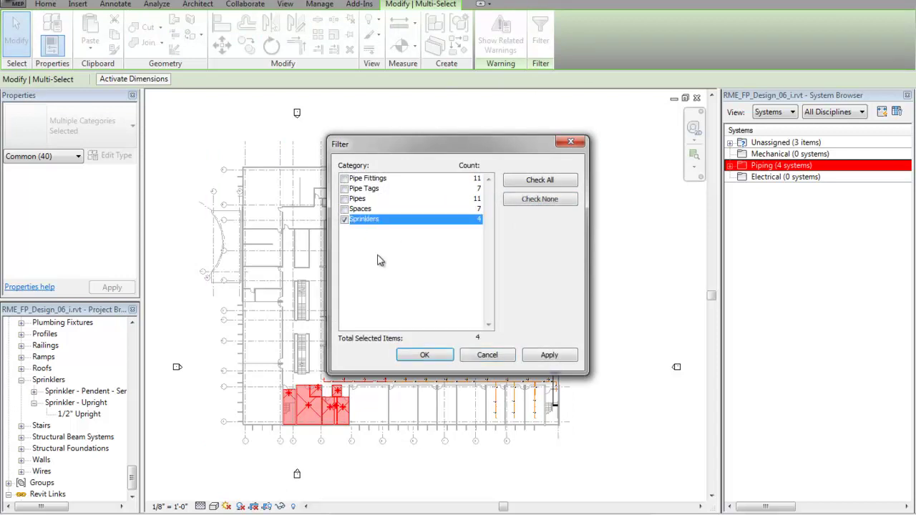
{"action": "left_click", "coordinate": [425, 356]}
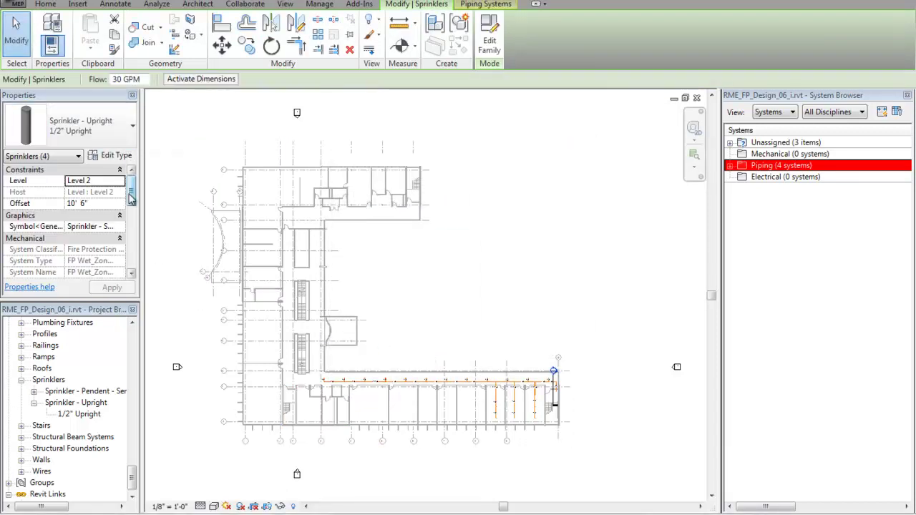
{"action": "left_click_drag", "start_coordinate": [131, 199], "coordinate": [131, 259]}
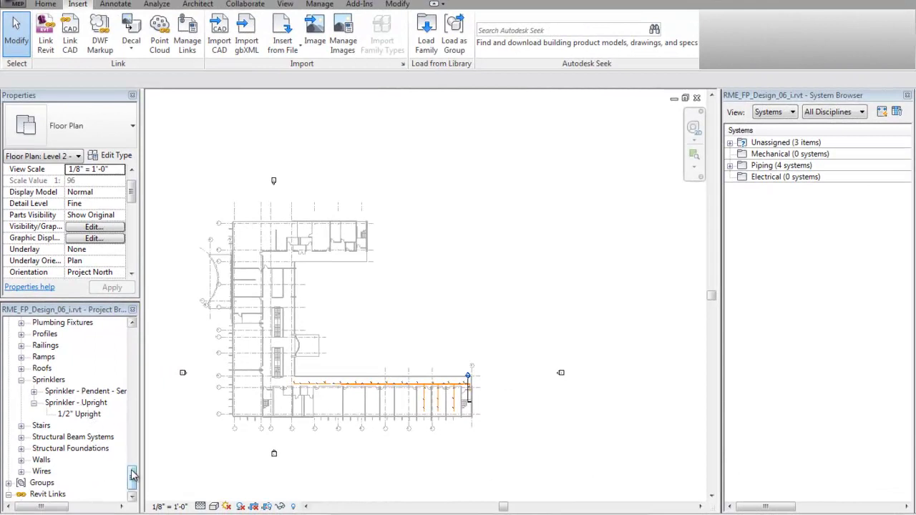
{"action": "left_click_drag", "start_coordinate": [131, 474], "coordinate": [133, 447]}
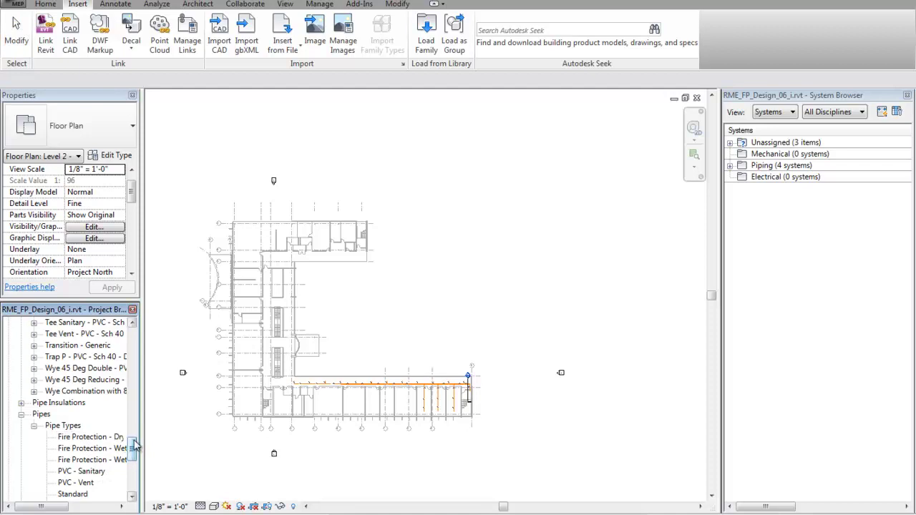
{"action": "left_click_drag", "start_coordinate": [134, 445], "coordinate": [133, 418]}
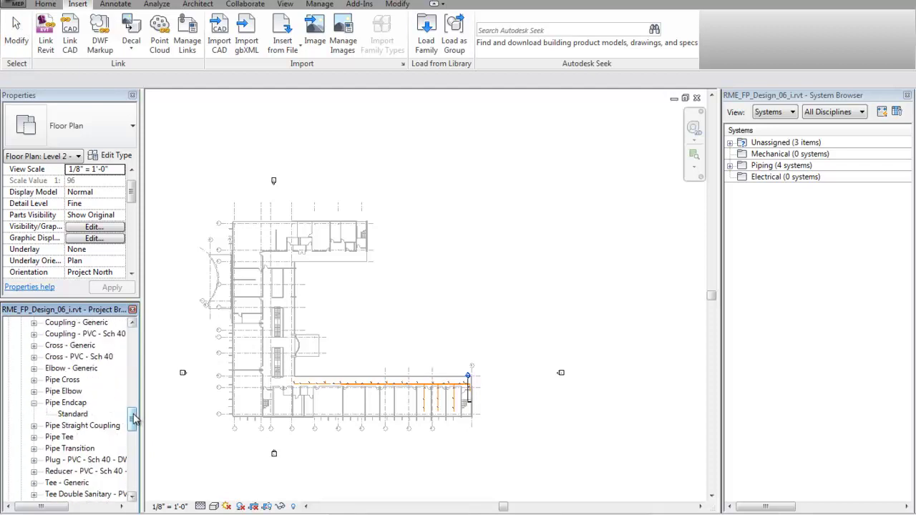
{"action": "left_click_drag", "start_coordinate": [134, 419], "coordinate": [135, 326]}
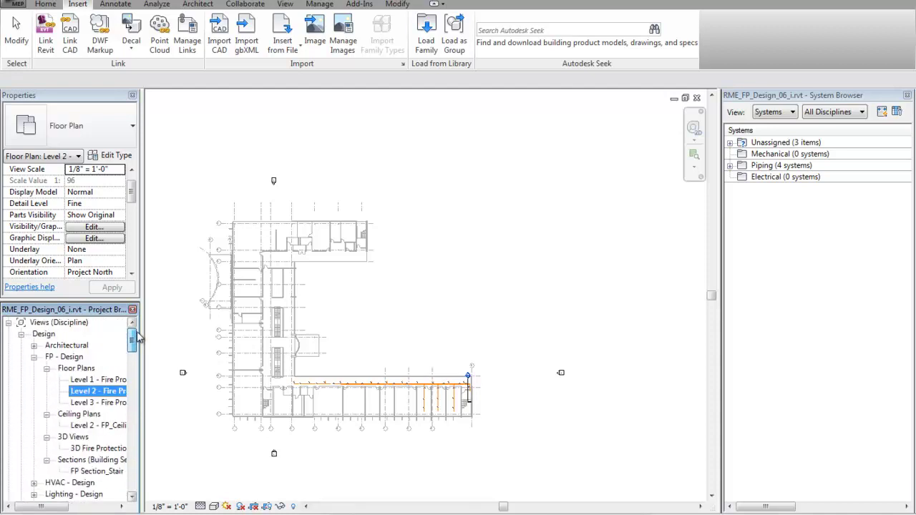
In the 3D Fire Protection view, set the riser's 4" pipe endcap Comments to SUPPLY
{"action": "double_click", "coordinate": [110, 450]}
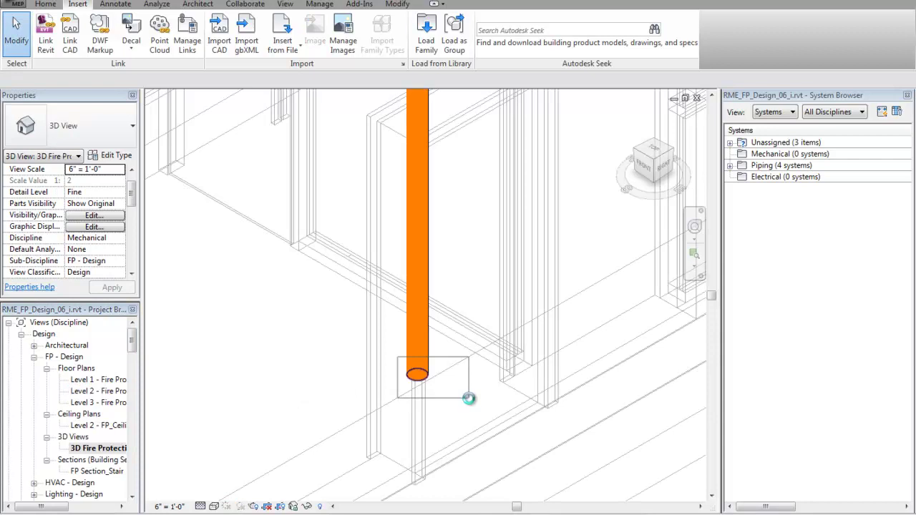
{"action": "left_click", "coordinate": [469, 401]}
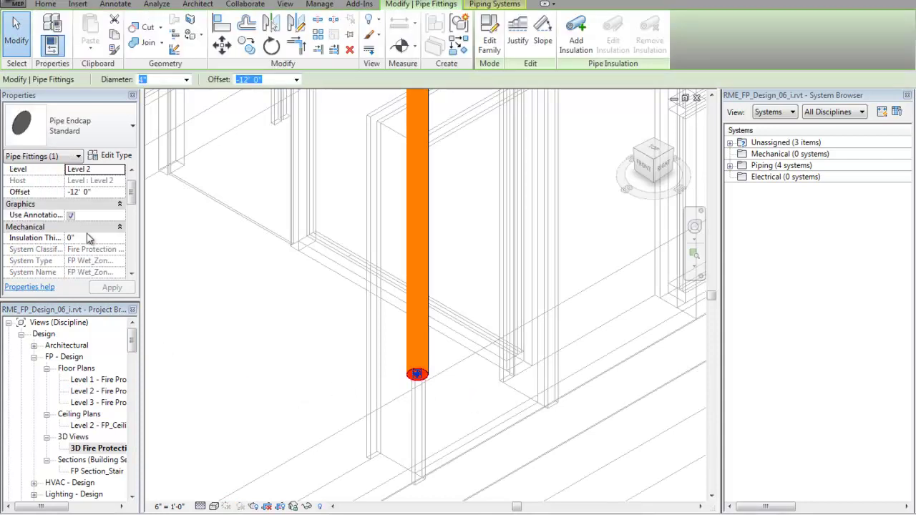
{"action": "scroll", "coordinate": [93, 215], "scroll_direction": "down", "scroll_amount": 5}
{"action": "left_click", "coordinate": [103, 202]}
{"action": "type", "text": "SUPPLY"}
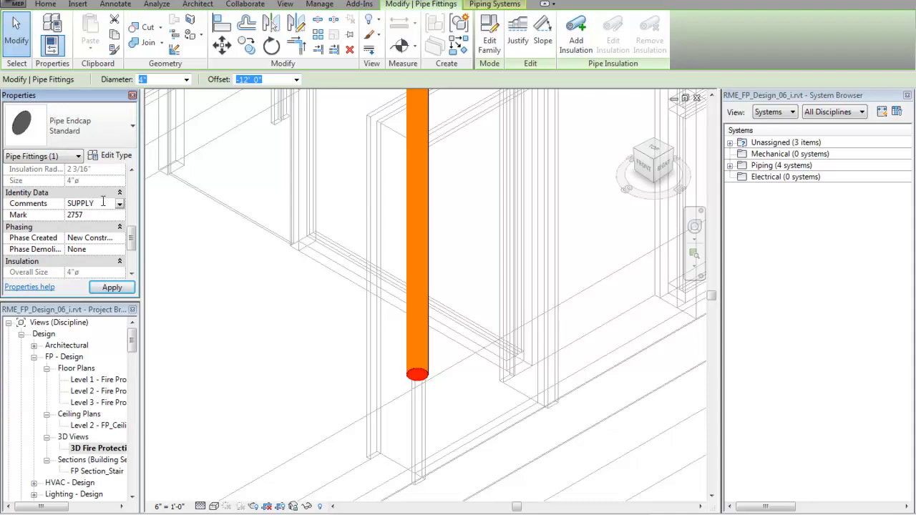
{"action": "left_click", "coordinate": [204, 319]}
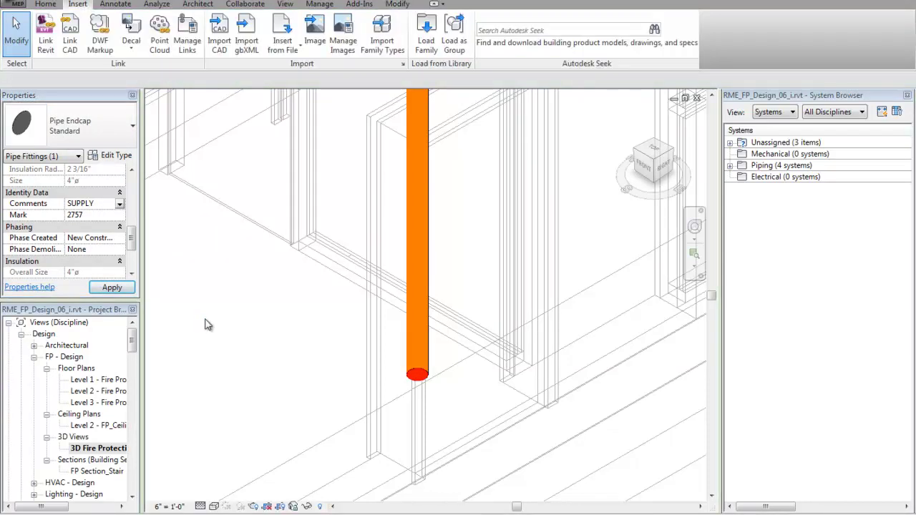
Place one Water Test - HydraCAD annotation to the right of the Level 2 fire protection piping
{"action": "double_click", "coordinate": [100, 391]}
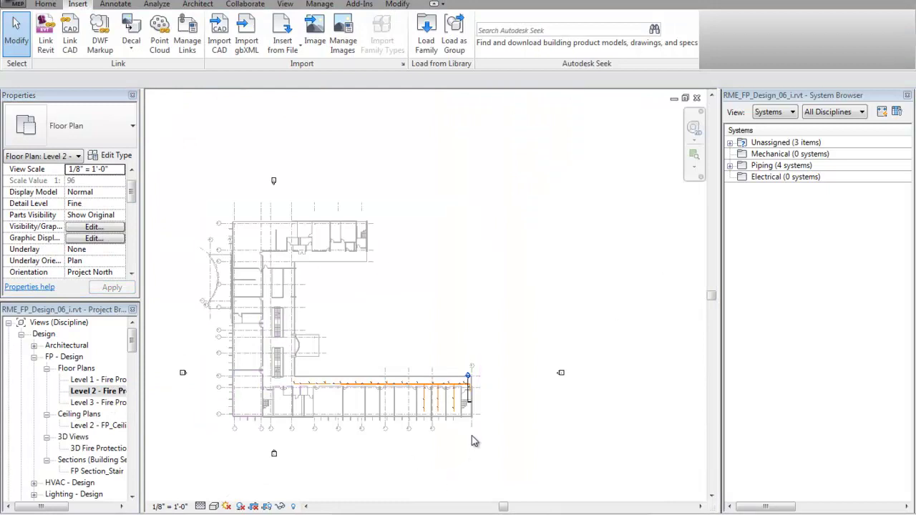
{"action": "left_click_drag", "start_coordinate": [131, 340], "coordinate": [131, 400]}
{"action": "left_click", "coordinate": [60, 369]}
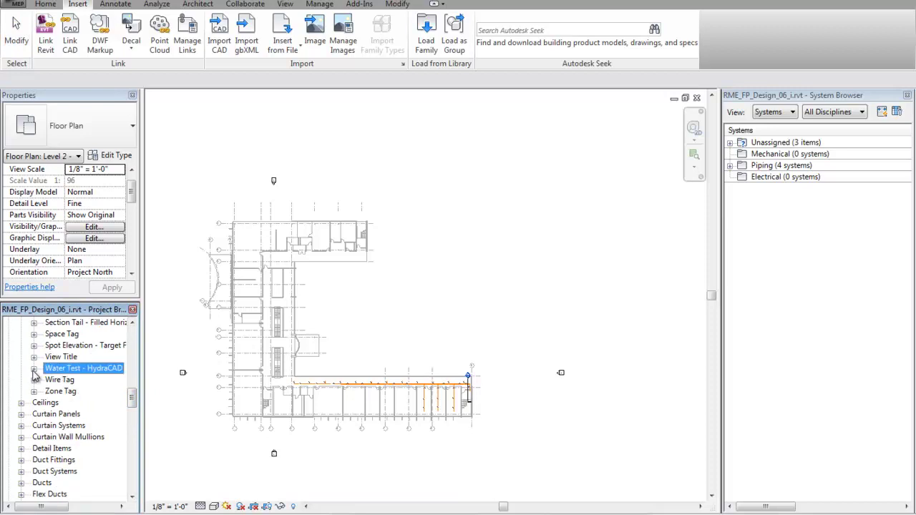
{"action": "left_click", "coordinate": [34, 370]}
{"action": "right_click", "coordinate": [67, 382]}
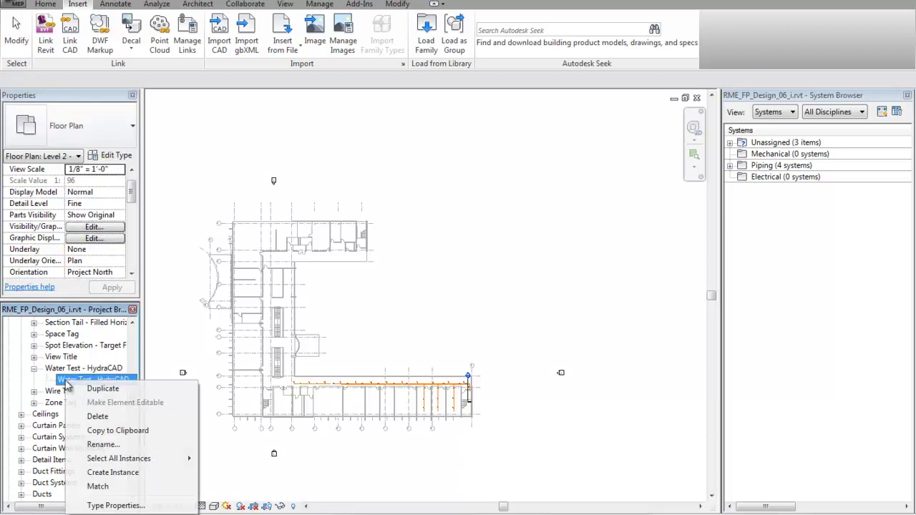
{"action": "left_click", "coordinate": [109, 473]}
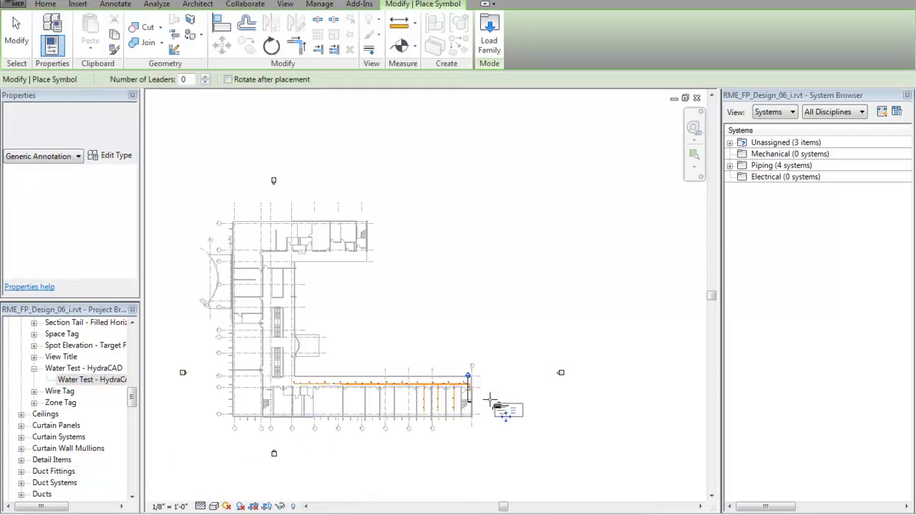
{"action": "left_click", "coordinate": [491, 400]}
{"action": "key", "text": "Escape"}
{"action": "key", "text": "Escape"}
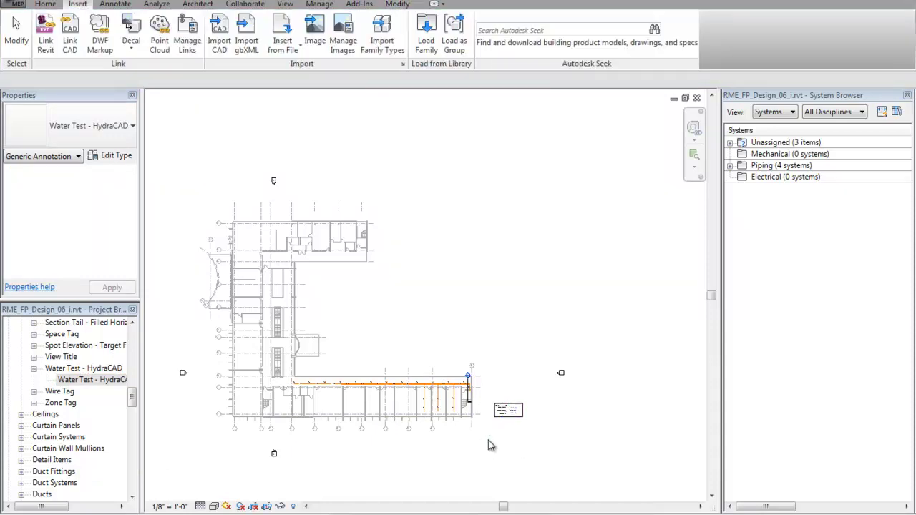
{"action": "scroll", "coordinate": [507, 414], "scroll_direction": "up", "scroll_amount": 5}
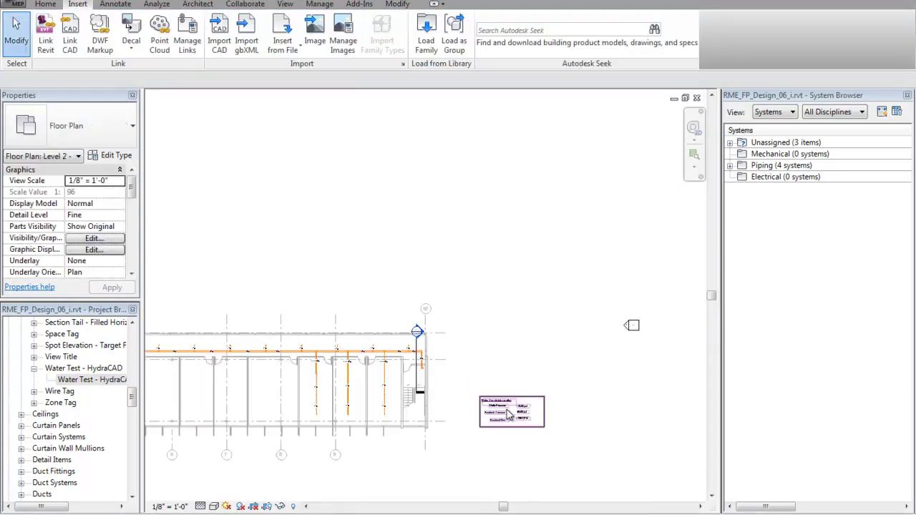
{"action": "left_click", "coordinate": [521, 390]}
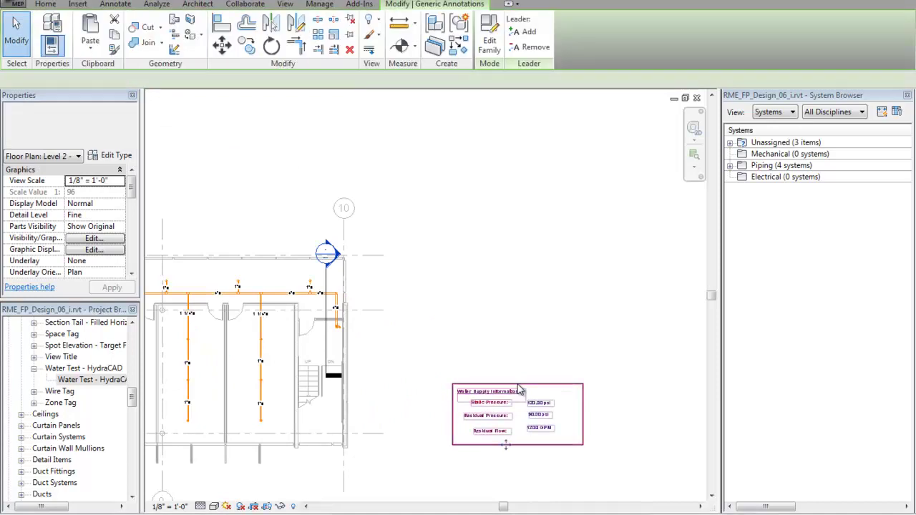
{"action": "key", "text": "z"}
{"action": "key", "text": "f"}
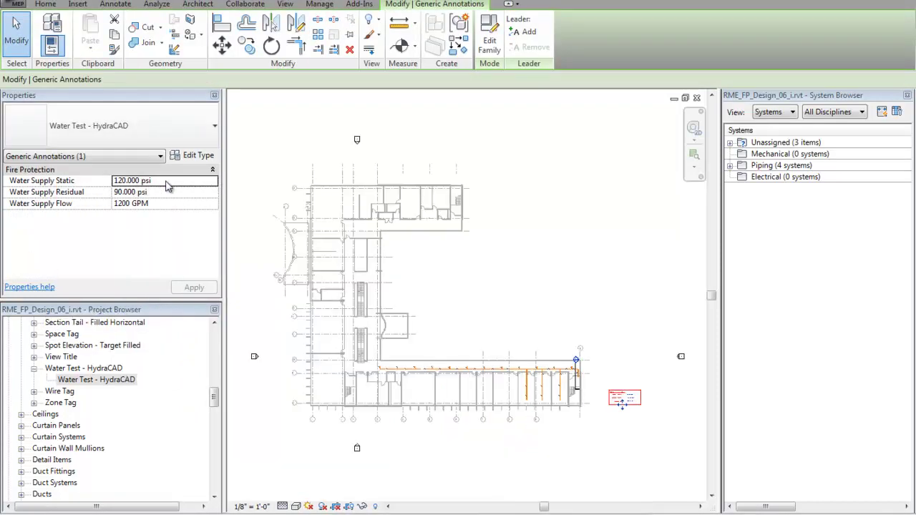
{"action": "left_click", "coordinate": [167, 181]}
{"action": "left_click", "coordinate": [169, 193]}
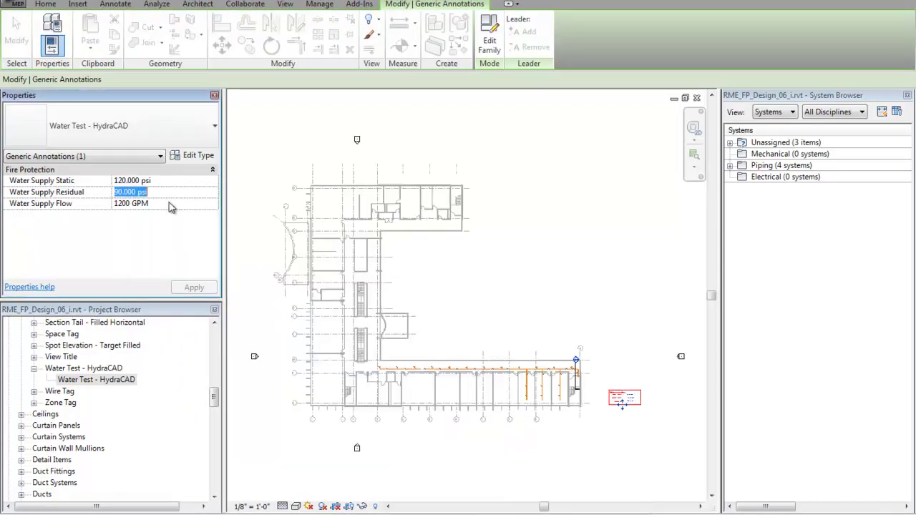
{"action": "left_click", "coordinate": [172, 204]}
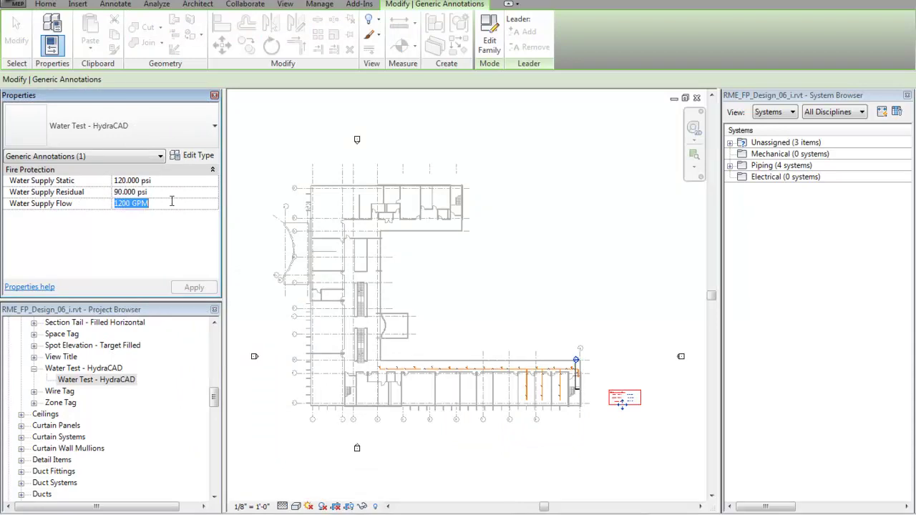
{"action": "key", "text": "Return"}
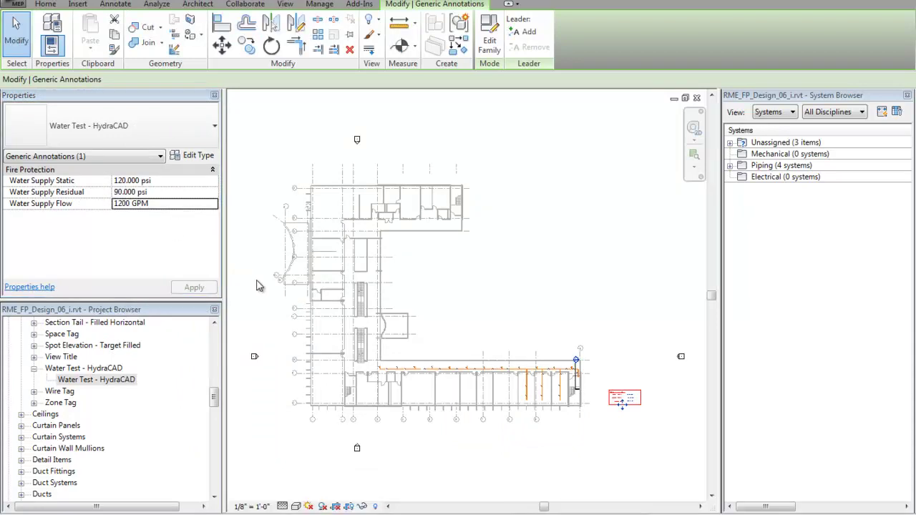
{"action": "left_click", "coordinate": [599, 424]}
{"action": "scroll", "coordinate": [524, 374], "scroll_direction": "up", "scroll_amount": 2}
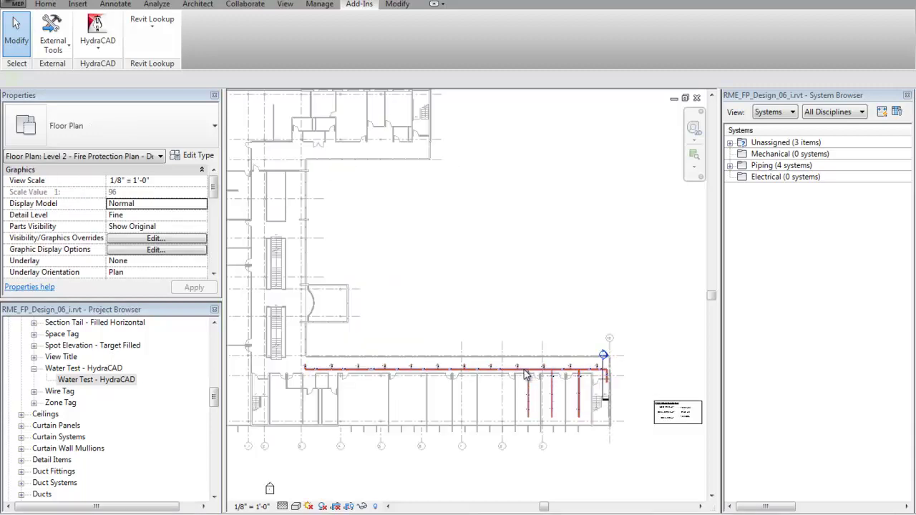
Select the Zone 2 wet fire protection piping system and launch HydraCAD Hydraulic Calculations
{"action": "left_click", "coordinate": [525, 373]}
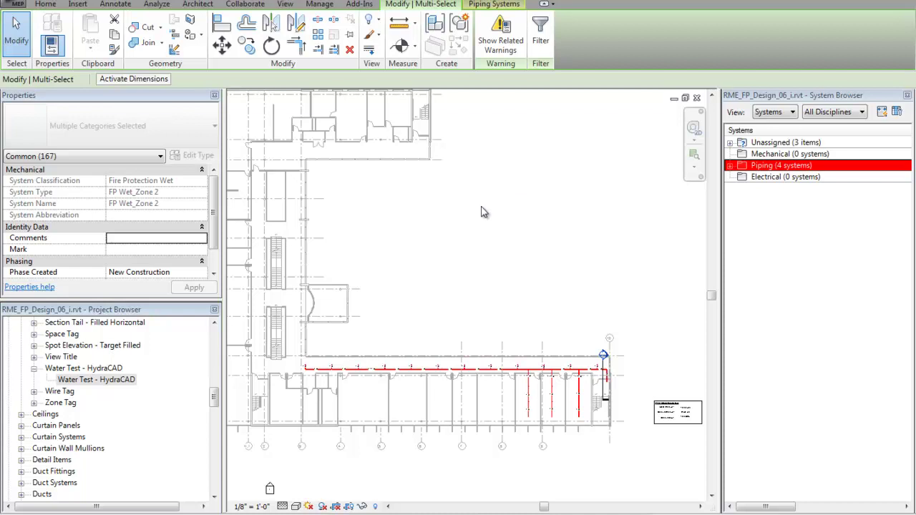
{"action": "left_click", "coordinate": [360, 6]}
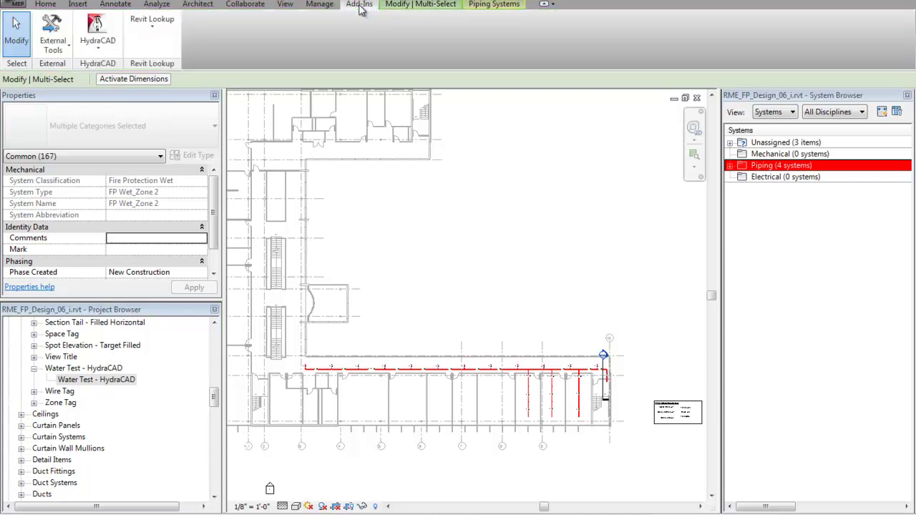
{"action": "left_click", "coordinate": [97, 36]}
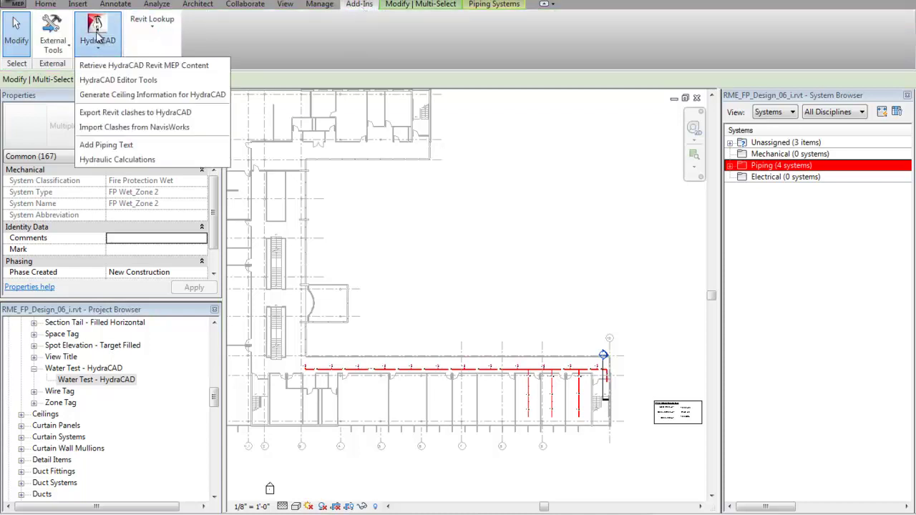
{"action": "left_click", "coordinate": [111, 161]}
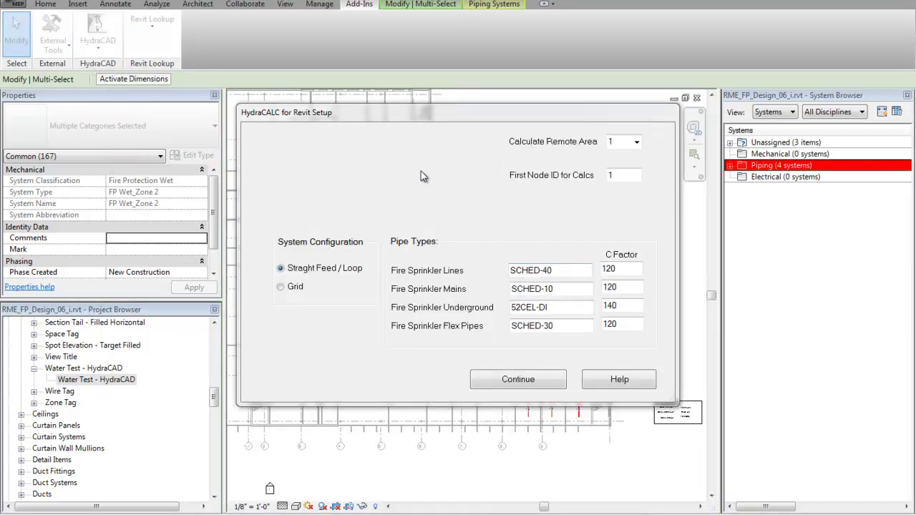
Keep Calculate Remote Area at 1 and run the HydraCALC calculation
{"action": "left_click", "coordinate": [637, 143]}
{"action": "left_click", "coordinate": [637, 143]}
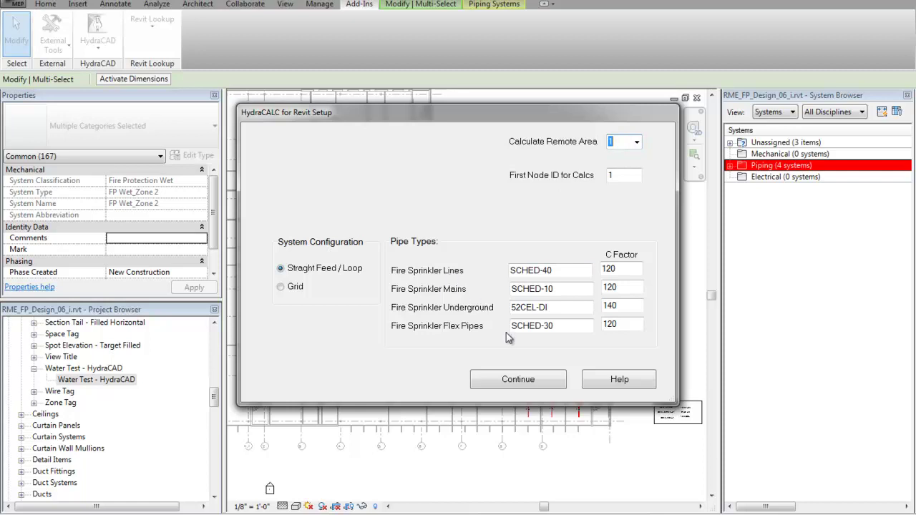
{"action": "left_click", "coordinate": [522, 380]}
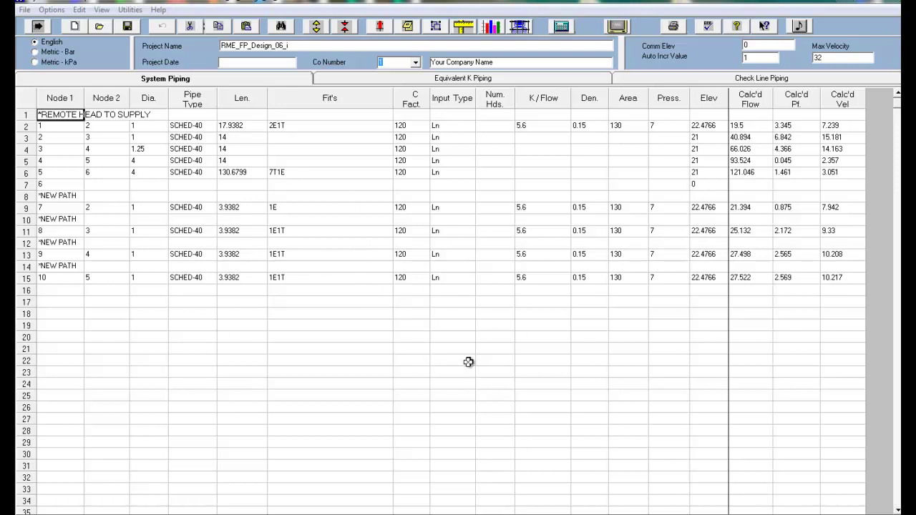
Print the calculation, accepting the printout and report sheet selections with Ok
{"action": "left_click", "coordinate": [379, 383]}
{"action": "left_click", "coordinate": [674, 27]}
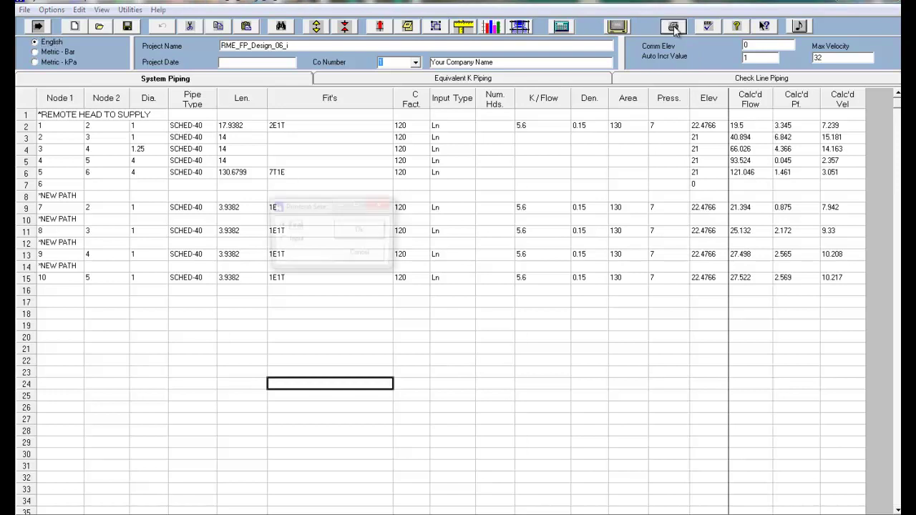
{"action": "left_click", "coordinate": [360, 229]}
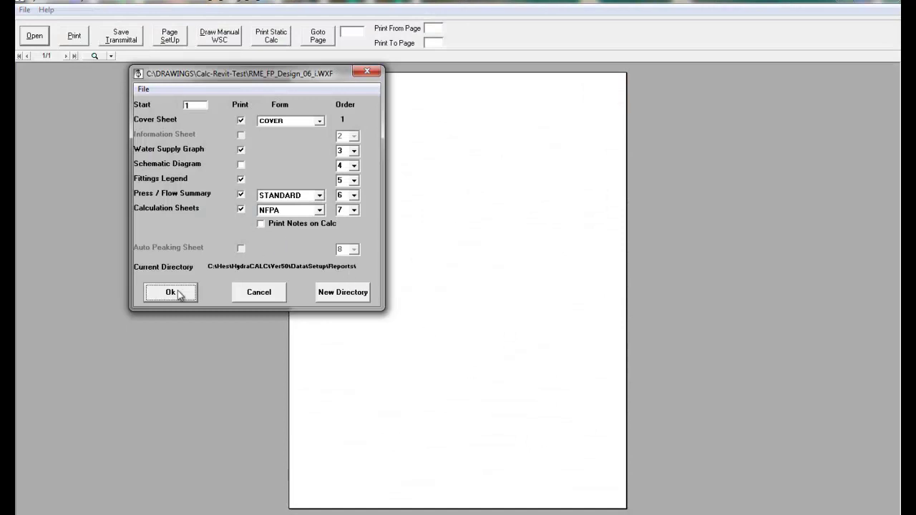
{"action": "left_click", "coordinate": [180, 293]}
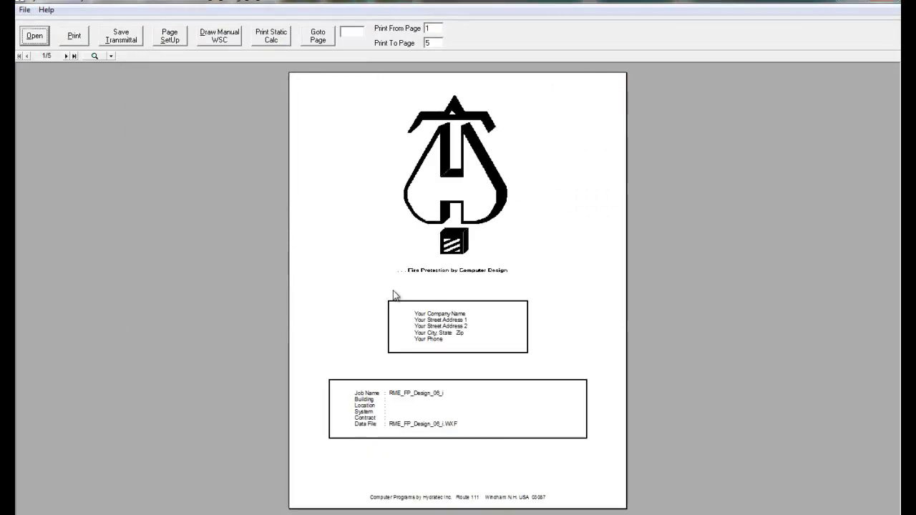
Page through the calculation report preview to page 5/5, then close it
{"action": "left_click", "coordinate": [65, 55]}
{"action": "left_click", "coordinate": [65, 55]}
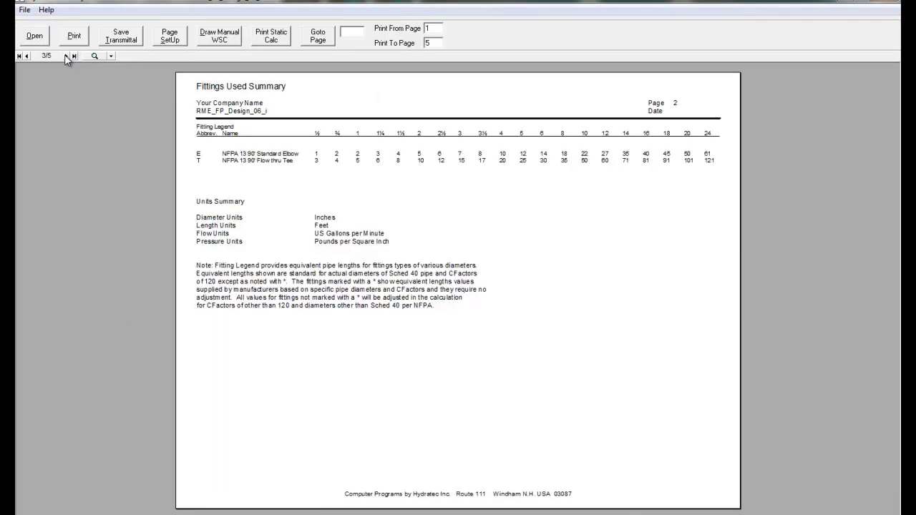
{"action": "left_click", "coordinate": [65, 55]}
{"action": "left_click", "coordinate": [65, 55]}
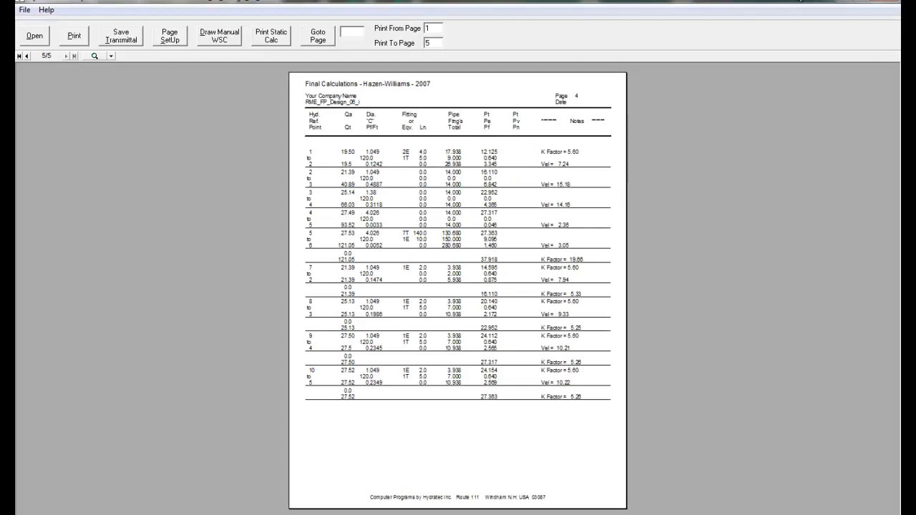
{"action": "left_click", "coordinate": [882, 9]}
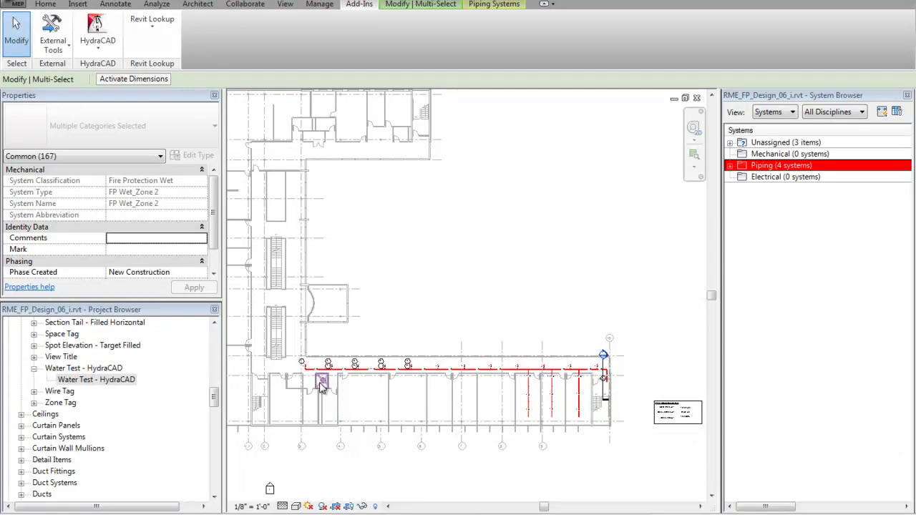
{"action": "scroll", "coordinate": [322, 386], "scroll_direction": "up", "scroll_amount": 5}
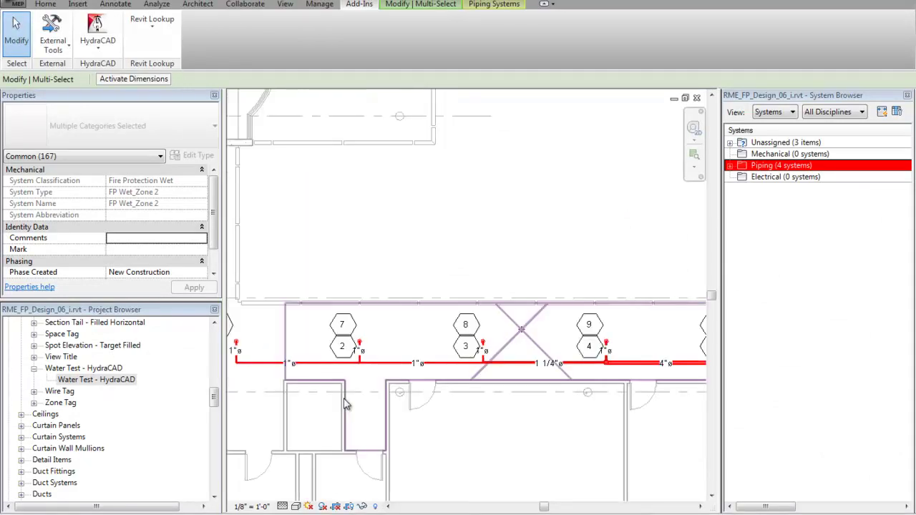
{"action": "middle_click_drag", "start_coordinate": [352, 393], "coordinate": [460, 353]}
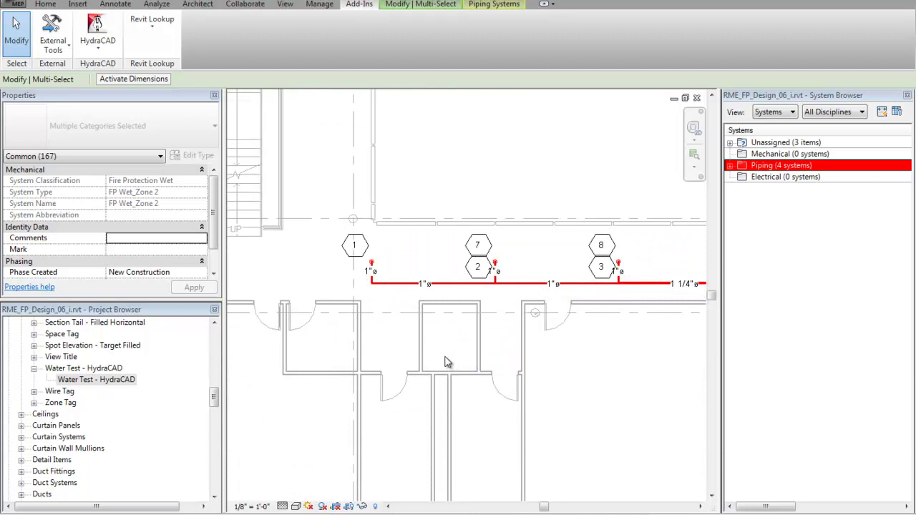
{"action": "scroll", "coordinate": [445, 361], "scroll_direction": "down", "scroll_amount": 5}
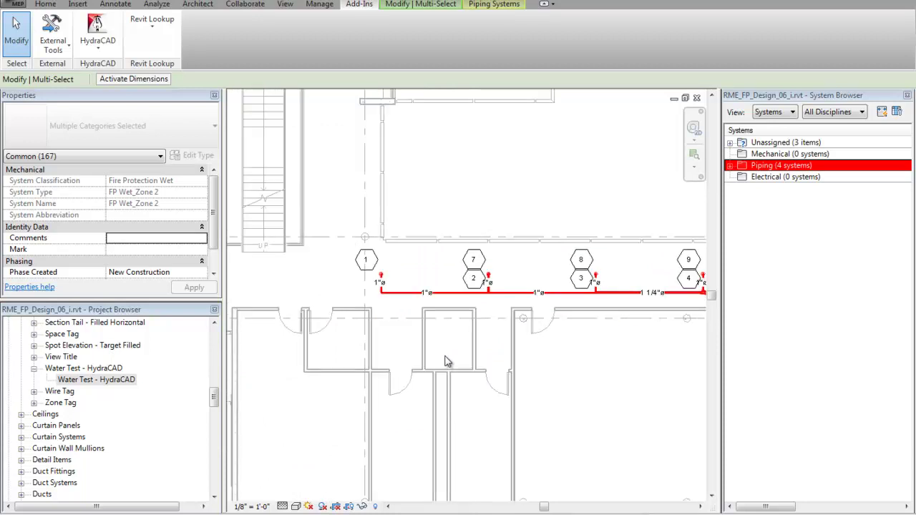
{"action": "middle_click_drag", "start_coordinate": [445, 361], "coordinate": [414, 385]}
{"action": "key", "text": "z"}
{"action": "key", "text": "f"}
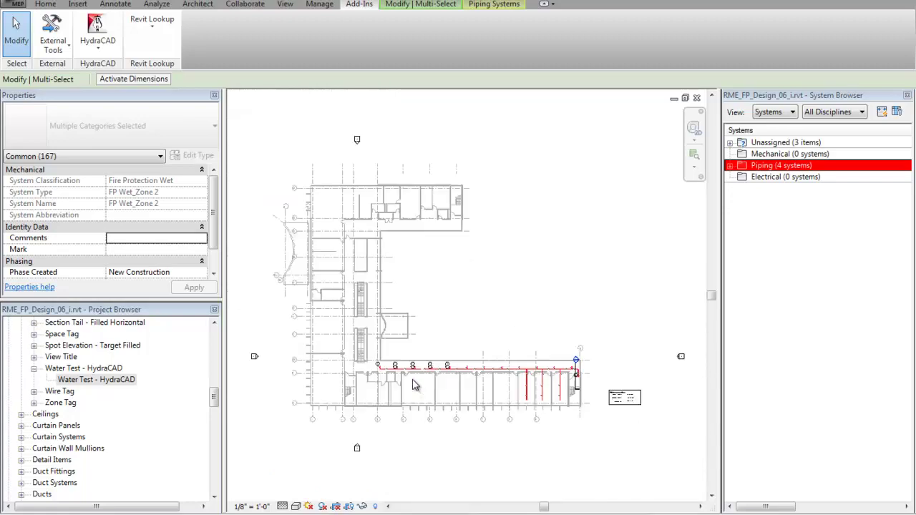